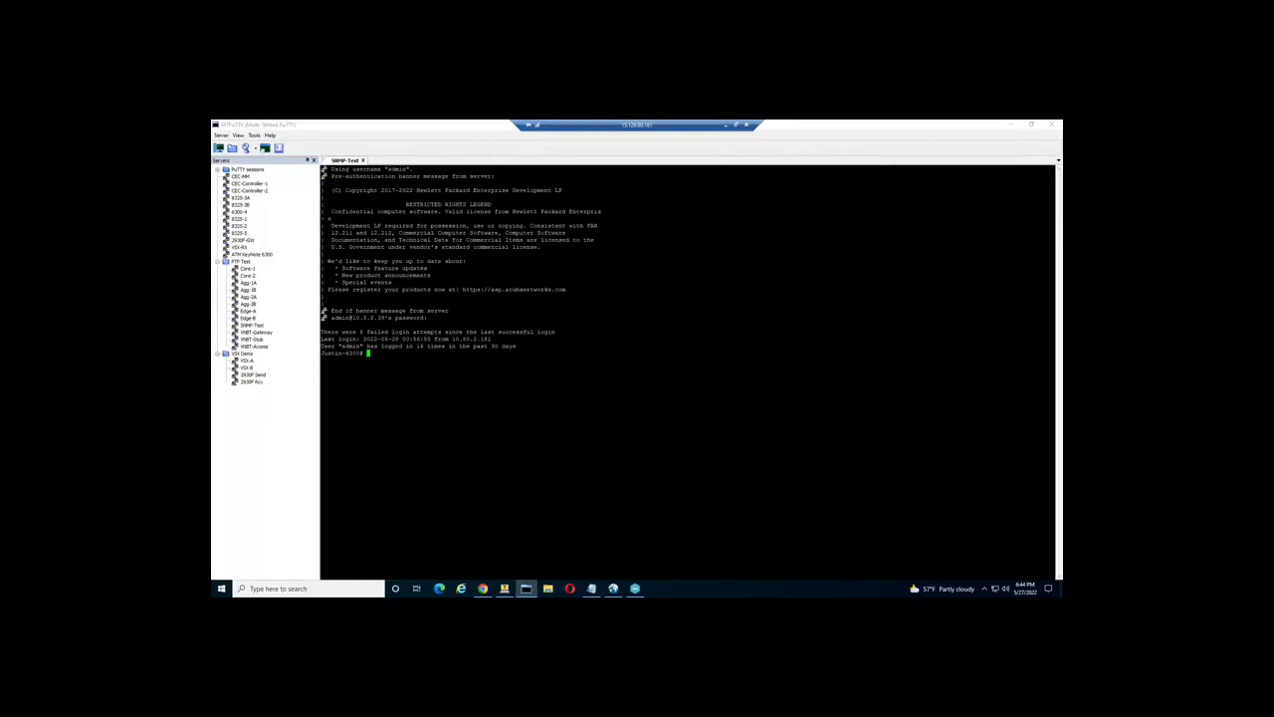
left_click(637, 588)
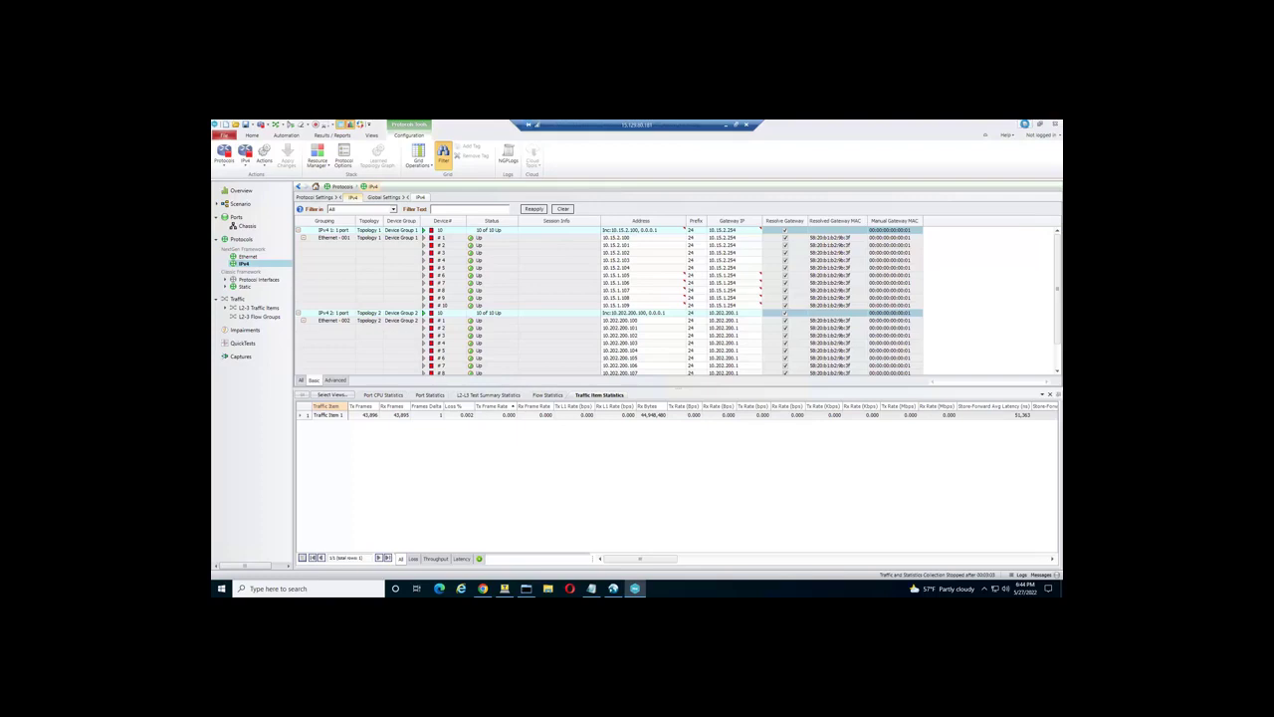
left_click(1025, 124)
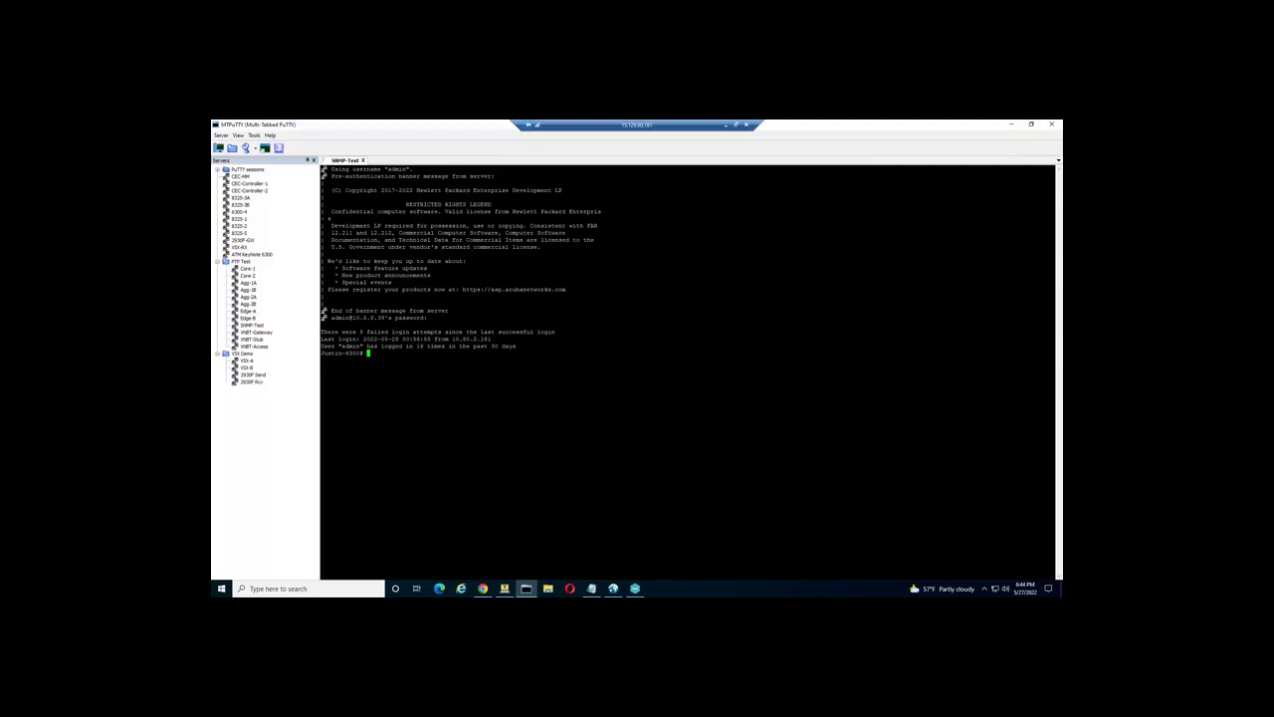
Step: Display the switch's running configuration with 'show run' and page through it
type("show run")
key("Return")
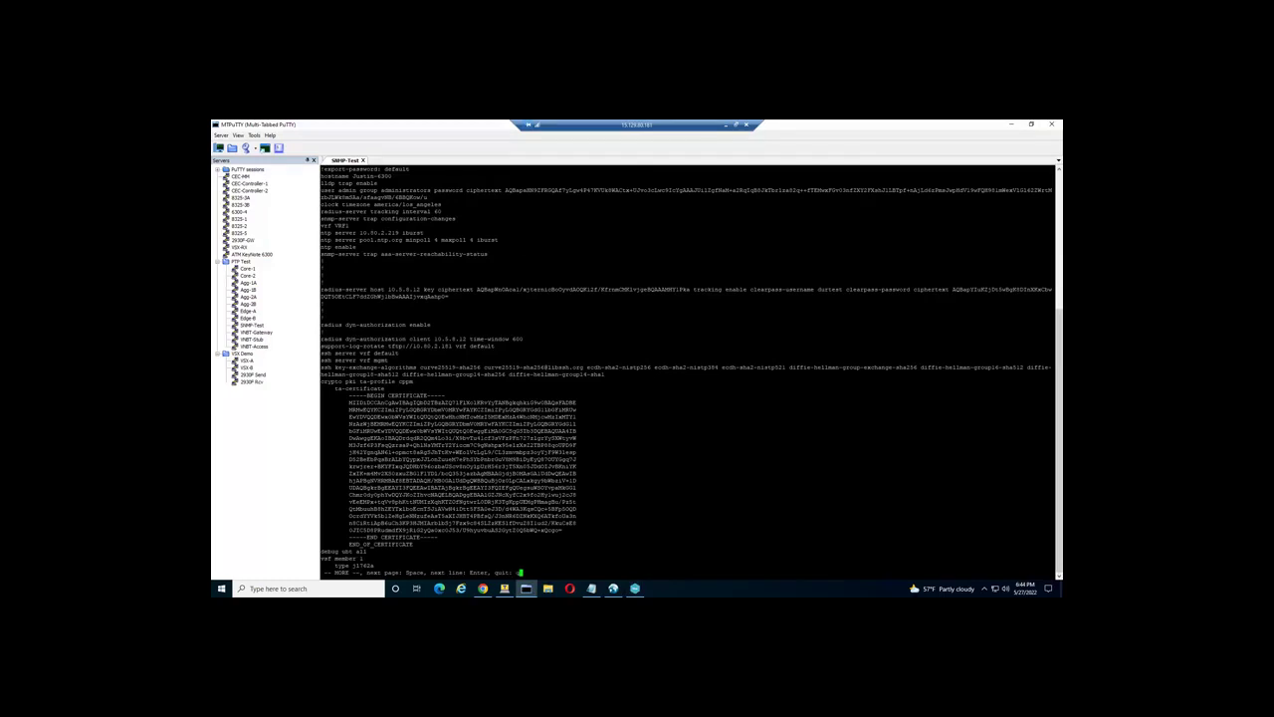
key("space")
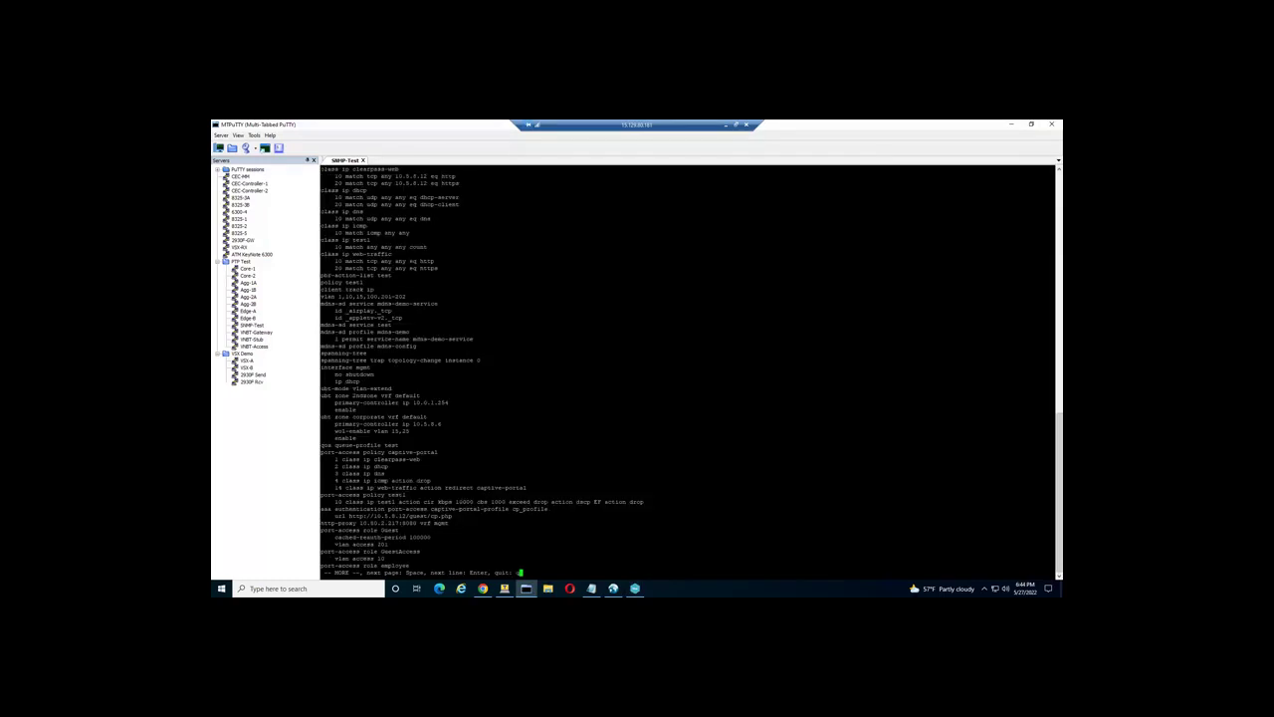
Step: Highlight the corporate UBT zone's wol-enable vlan 15,25 line and check the traffic generator's statistics
left_click_drag(1046, 440, 334, 430)
left_click(355, 409)
left_click_drag(1051, 430, 391, 431)
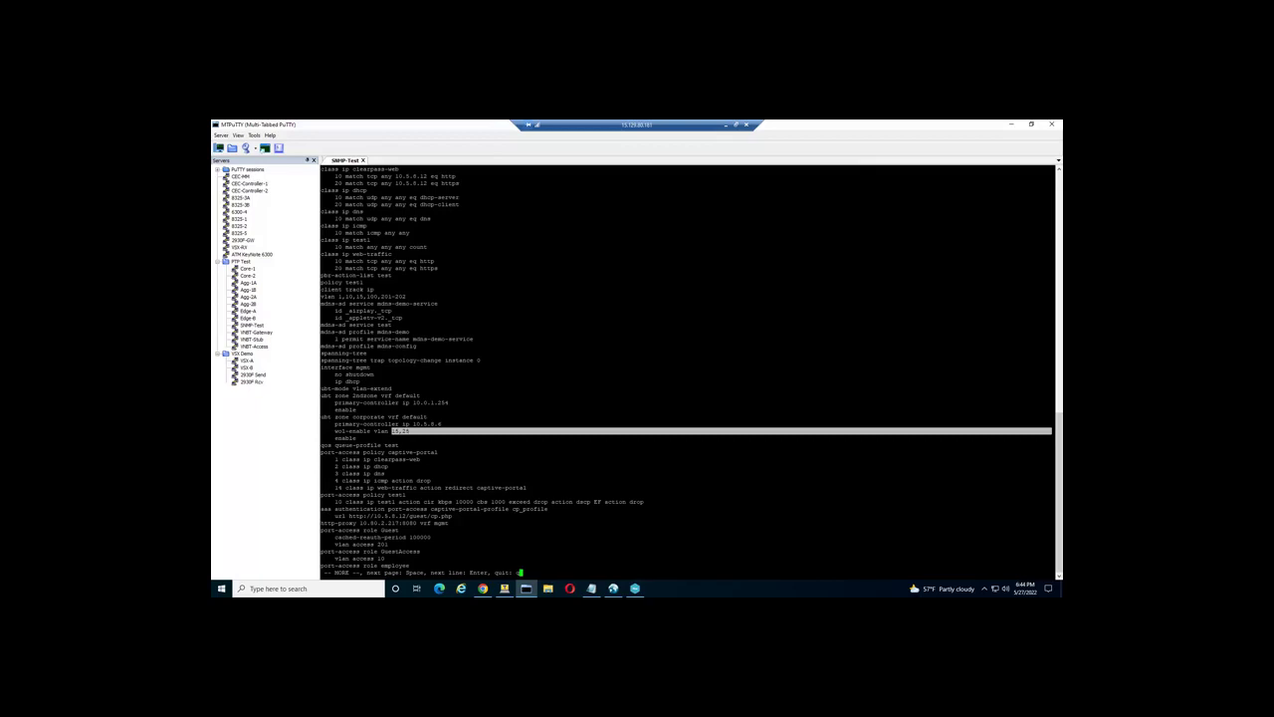
left_click(635, 588)
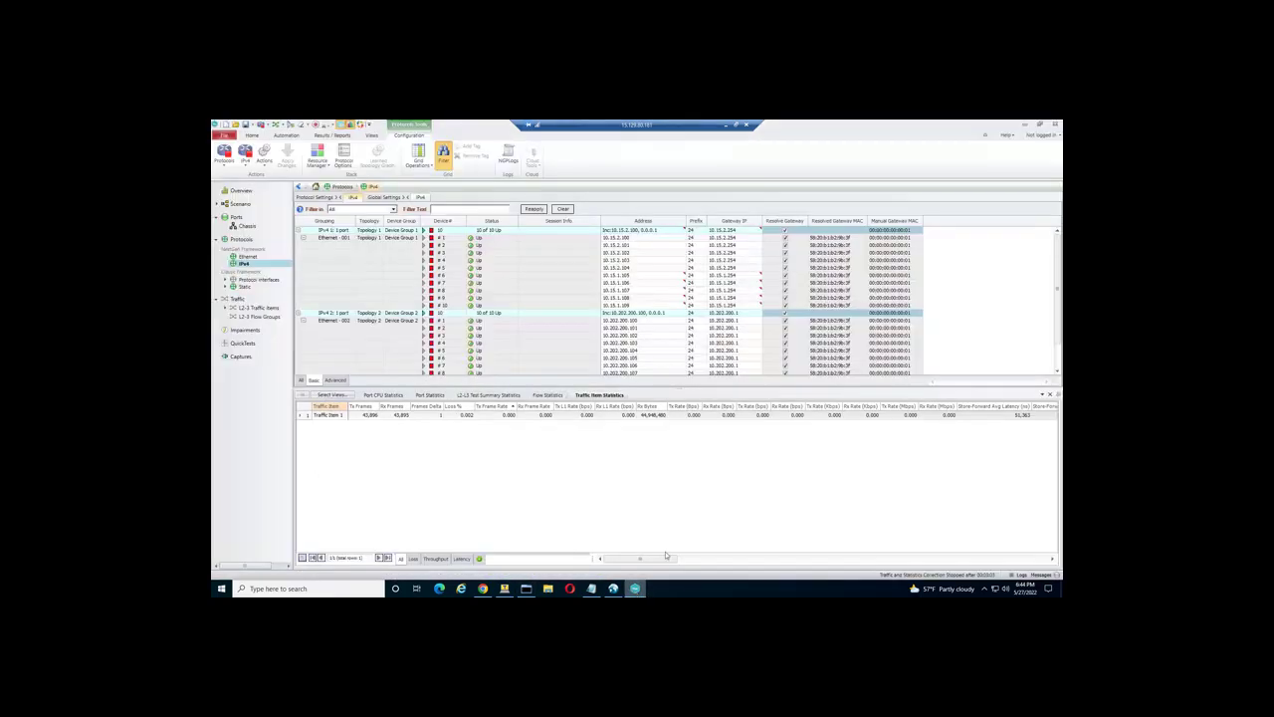
left_click(1024, 123)
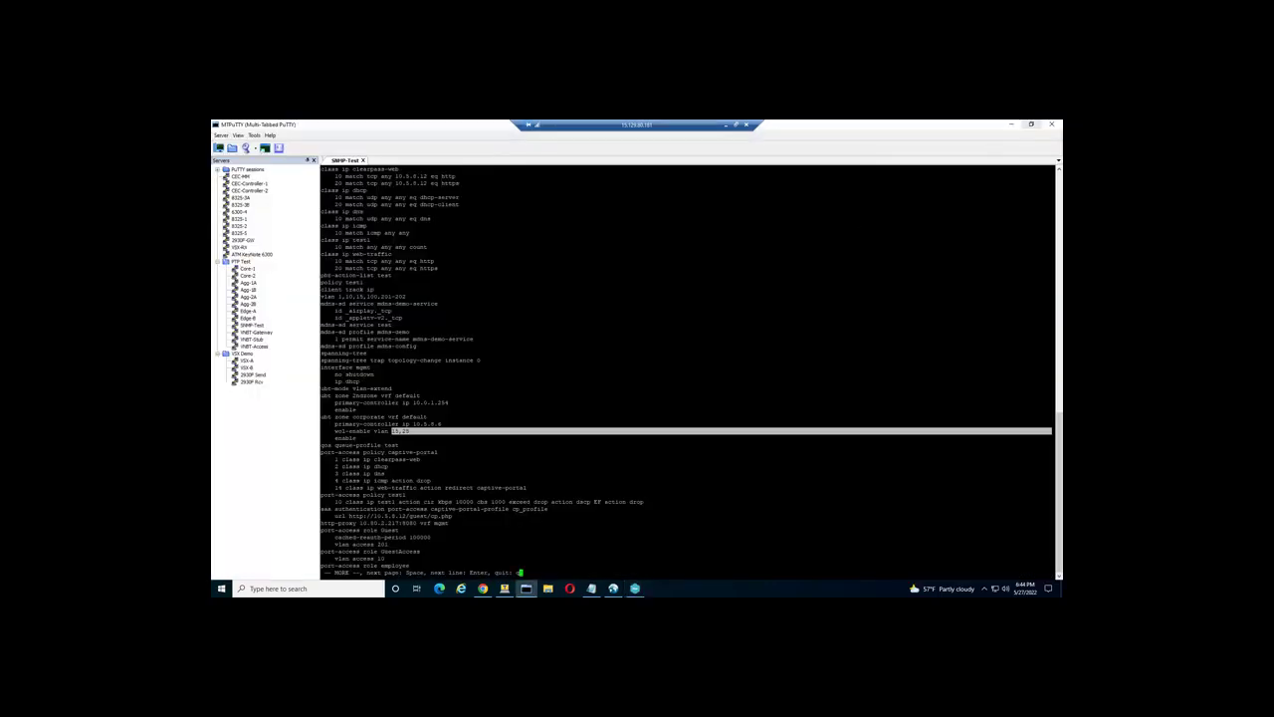
Step: Quit the pager, run 'show ubt user all', and highlight the UBT users table
type("qshow ubt ")
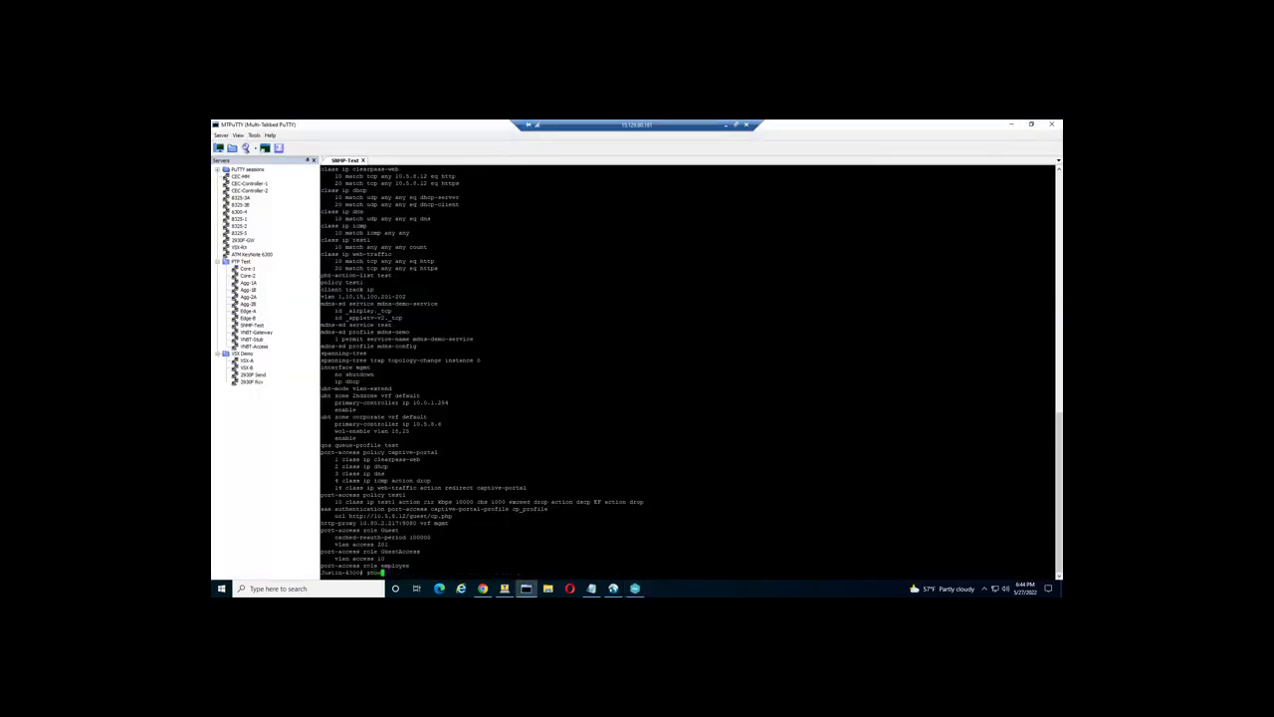
type("user all")
key("Return")
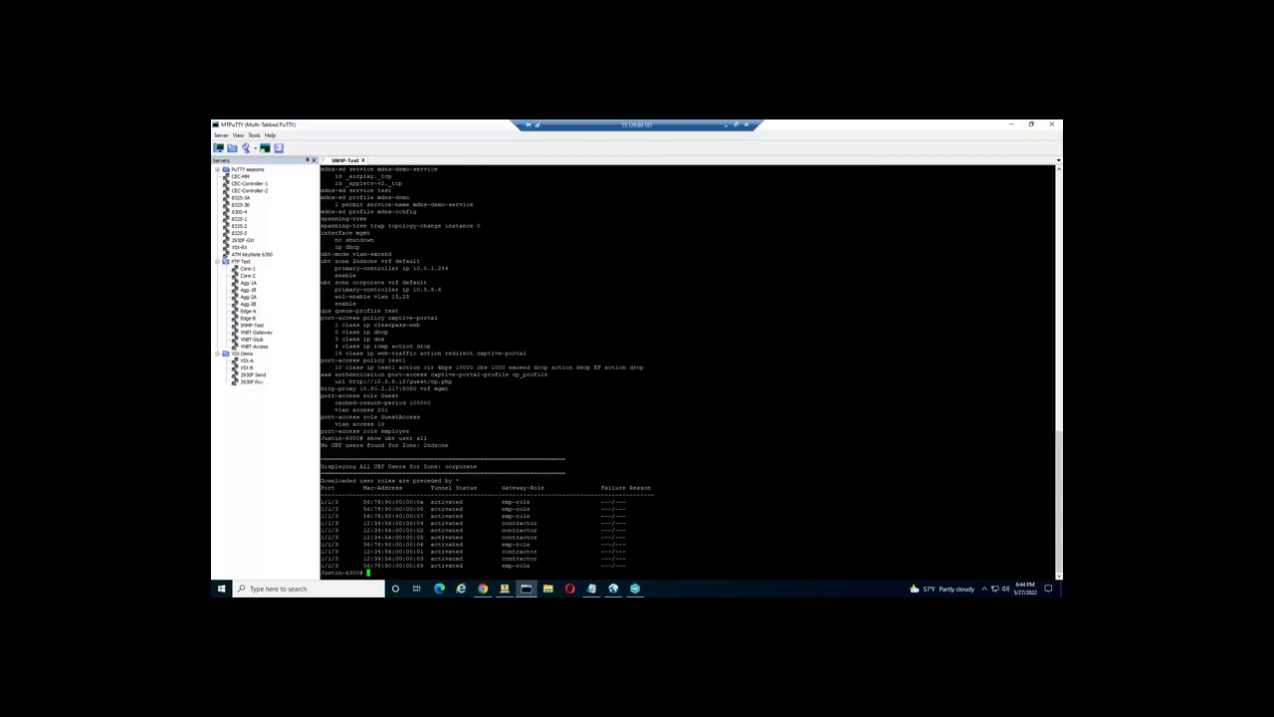
left_click_drag(1051, 575, 322, 480)
type("show ubt state")
Step: Run 'show ubt state' and highlight the registered users on VLANs 15 and 25
key("Return")
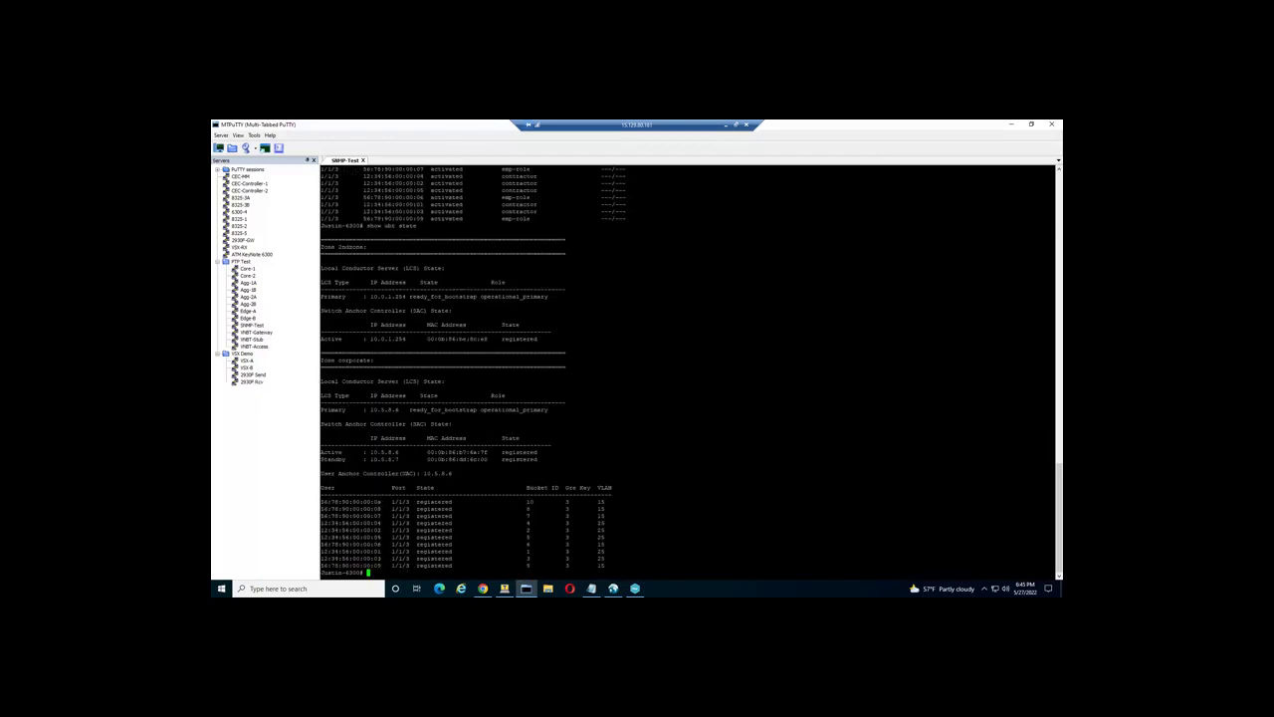
left_click_drag(1051, 559, 569, 503)
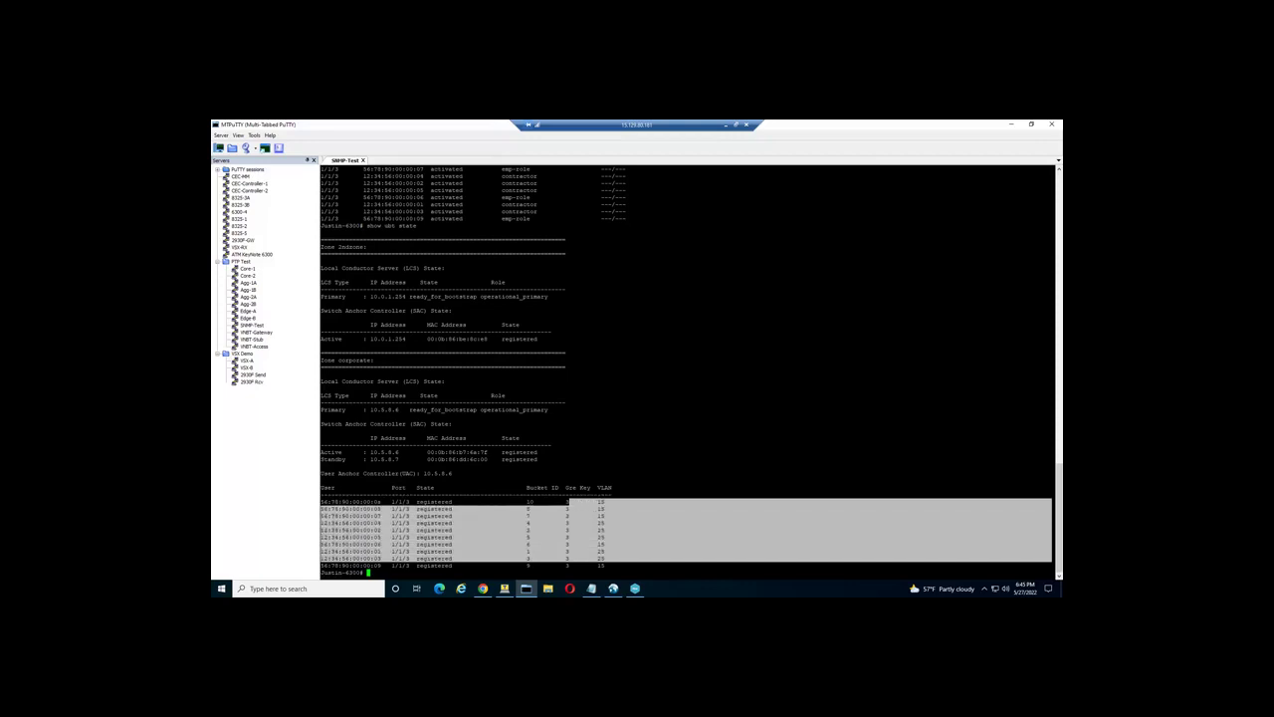
left_click(569, 502)
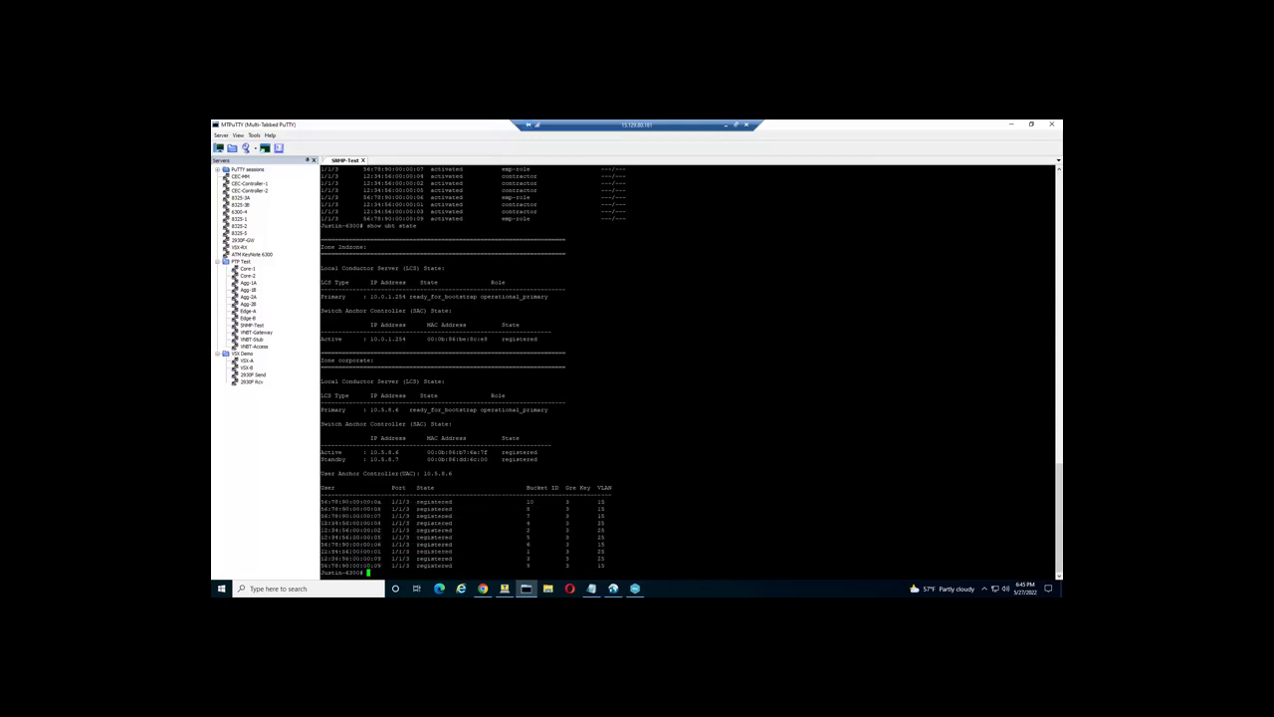
Step: Run 'show ubt' and highlight the corporate zone's Wake-on-LAN enabled VLANs 15,25
type("show ubt")
key("Return")
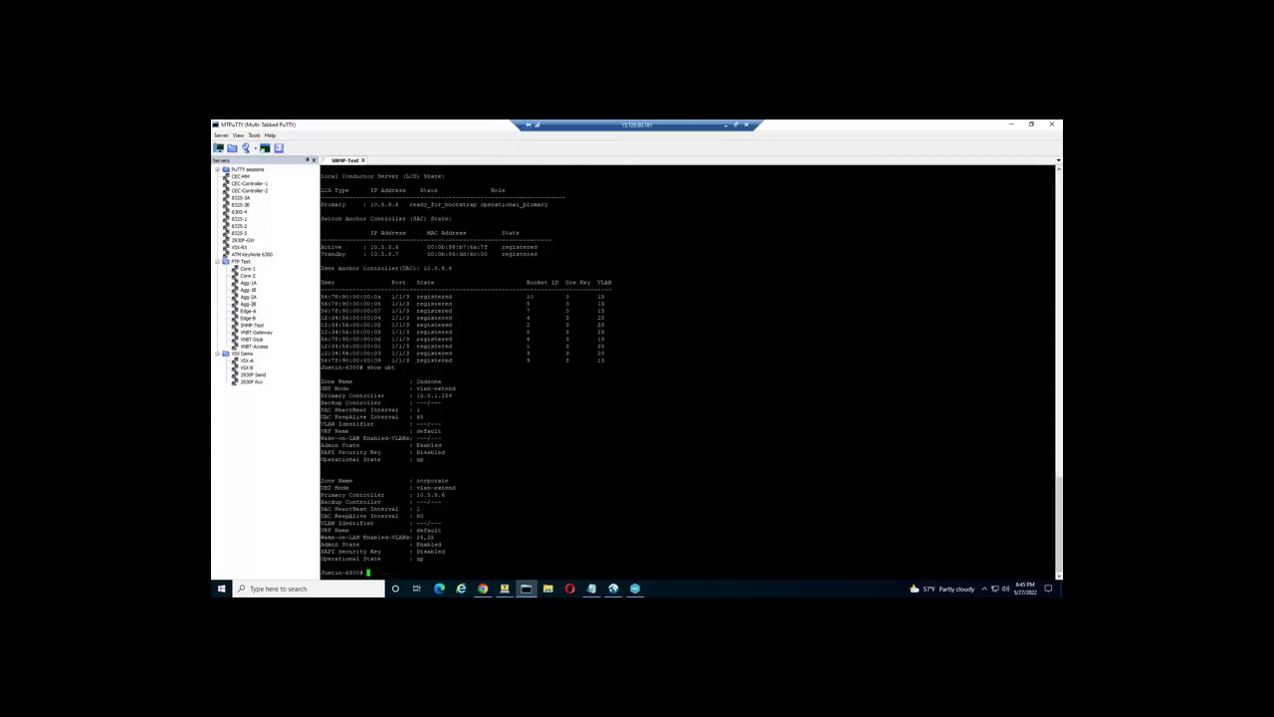
left_click_drag(1051, 539, 441, 529)
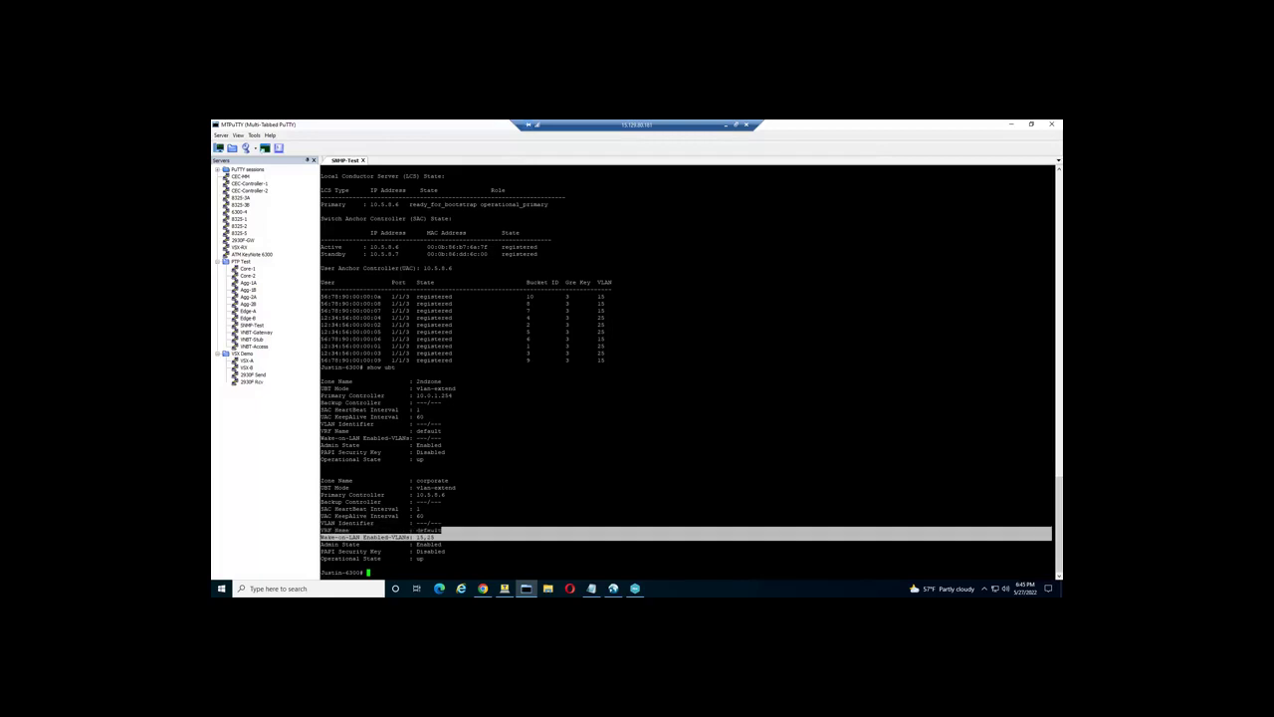
left_click(441, 530)
Step: Rerun 'show ubt user all' and highlight the corporate zone's activated users with emp-role and contractor roles
type("show u")
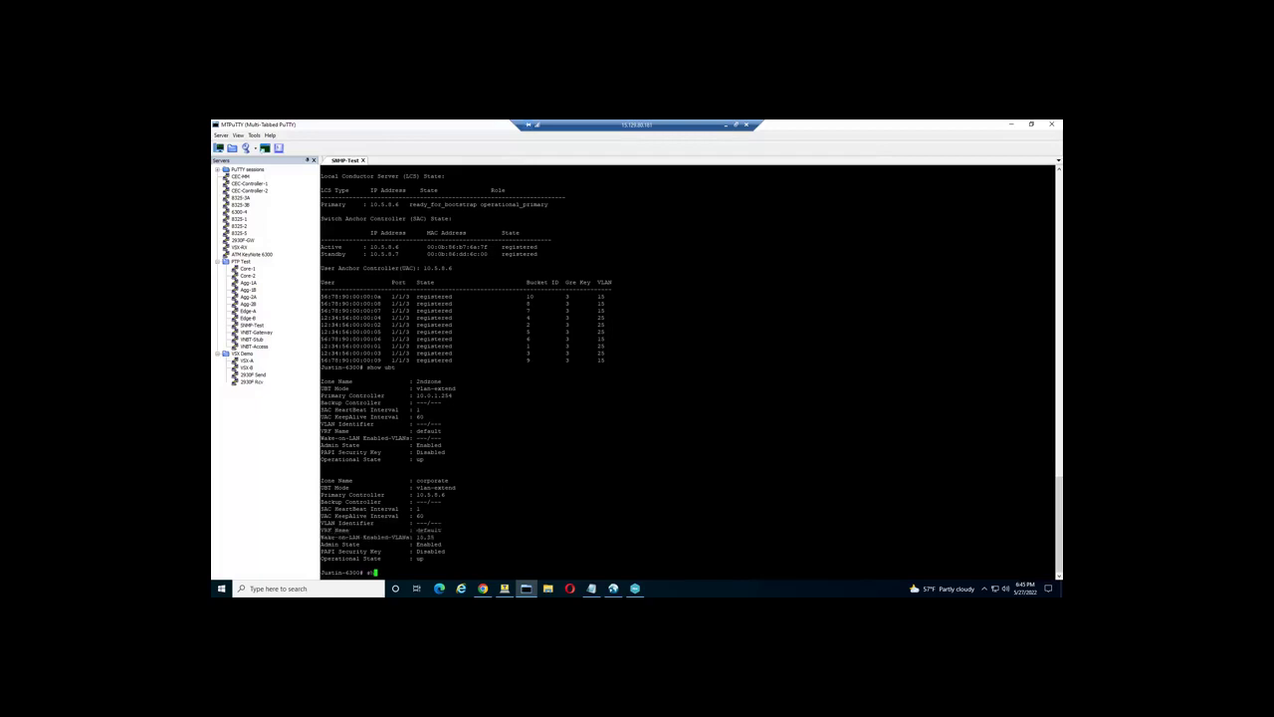
key("BackSpace")
key("BackSpace")
key("BackSpace")
key("BackSpace")
type("ow ubt user all")
key("Return")
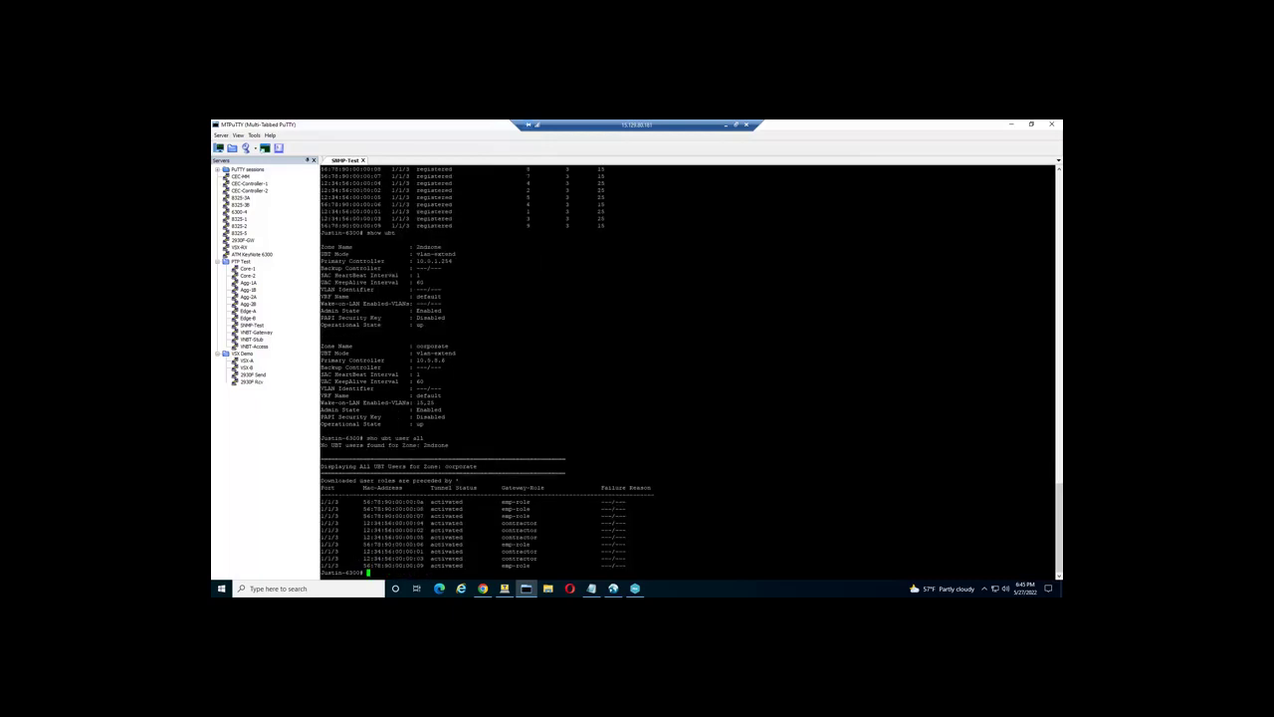
left_click_drag(1053, 566, 566, 459)
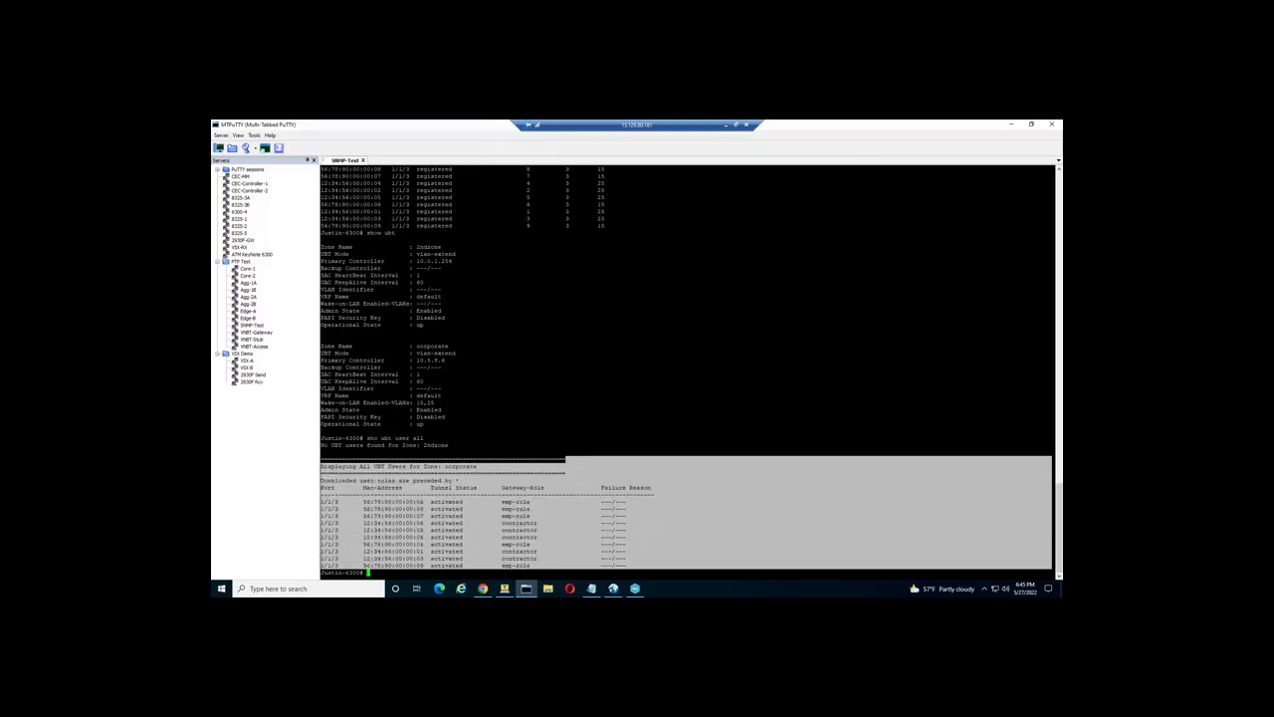